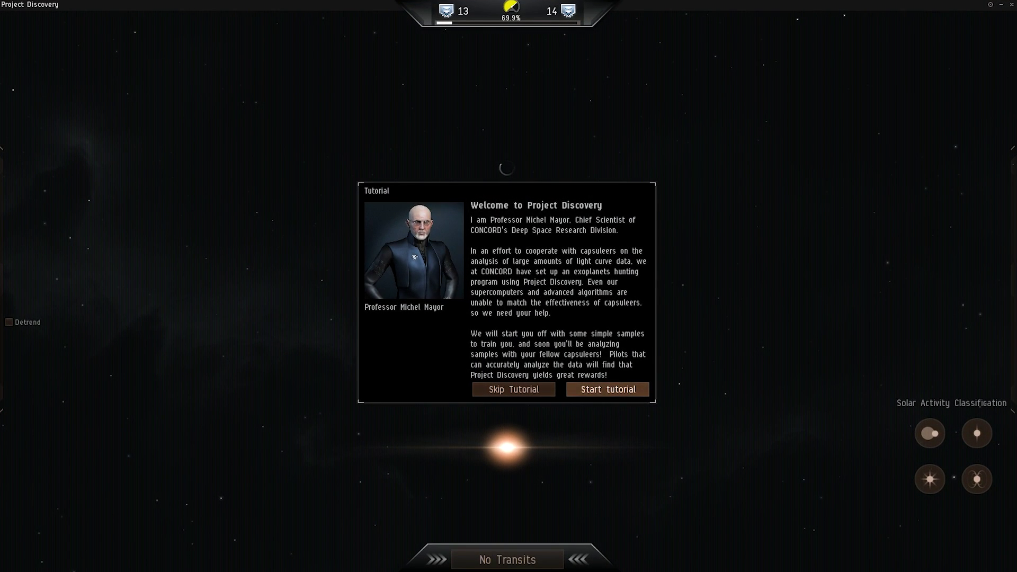
- Go through the tutorial's luminosity graph, X-axis and Y-axis explanations to reach a light-curve sample
key(Return)
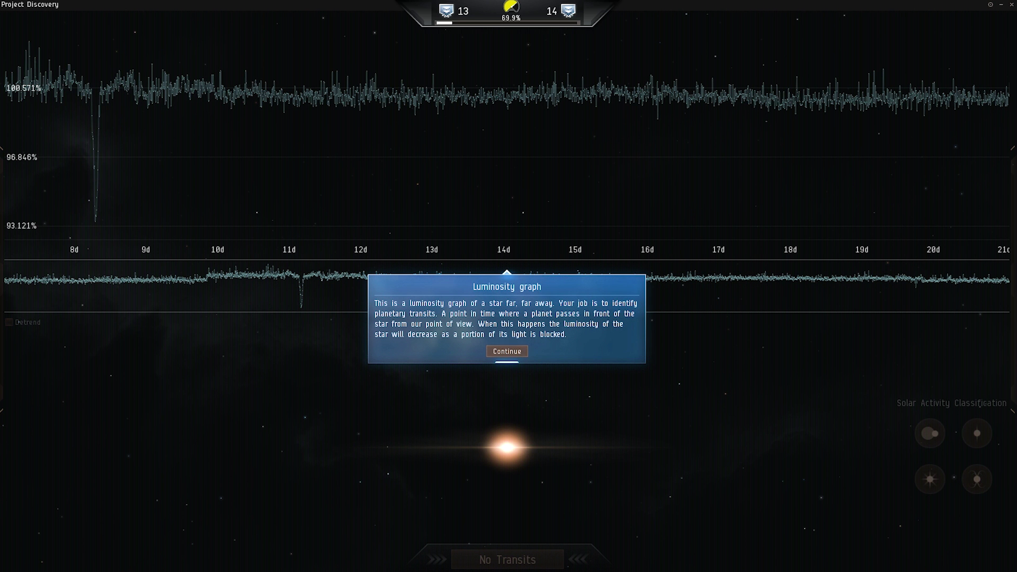
key(Return)
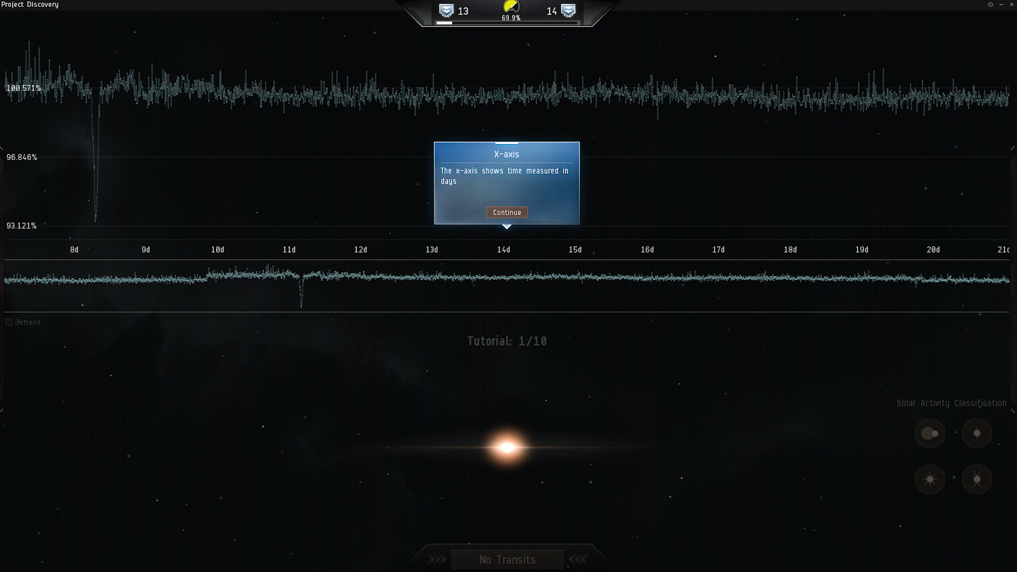
key(Return)
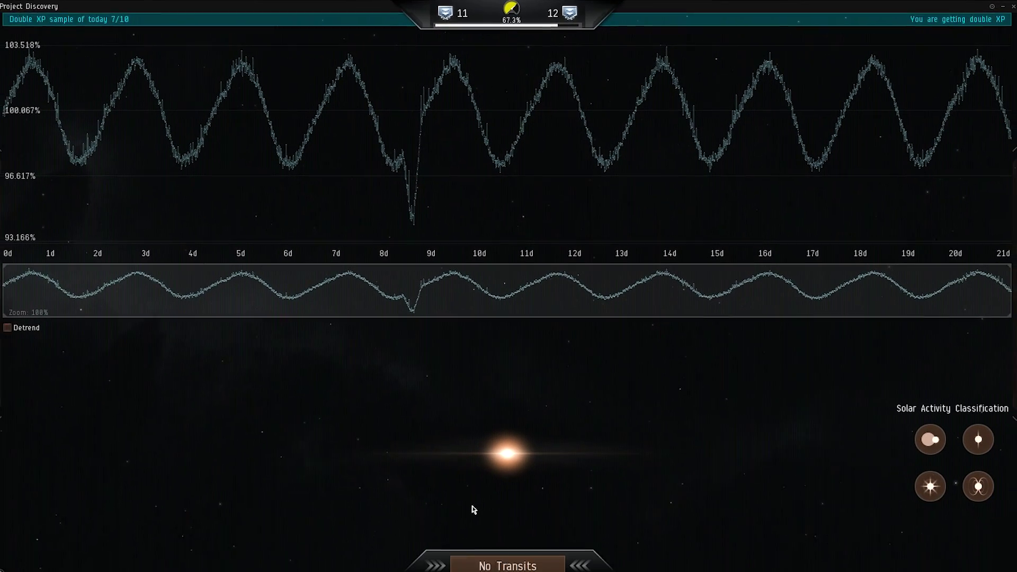
- Detrend the curve, zoom to days 6–13, and mark the dips near 9d and 11.6d as transits
click(10, 323)
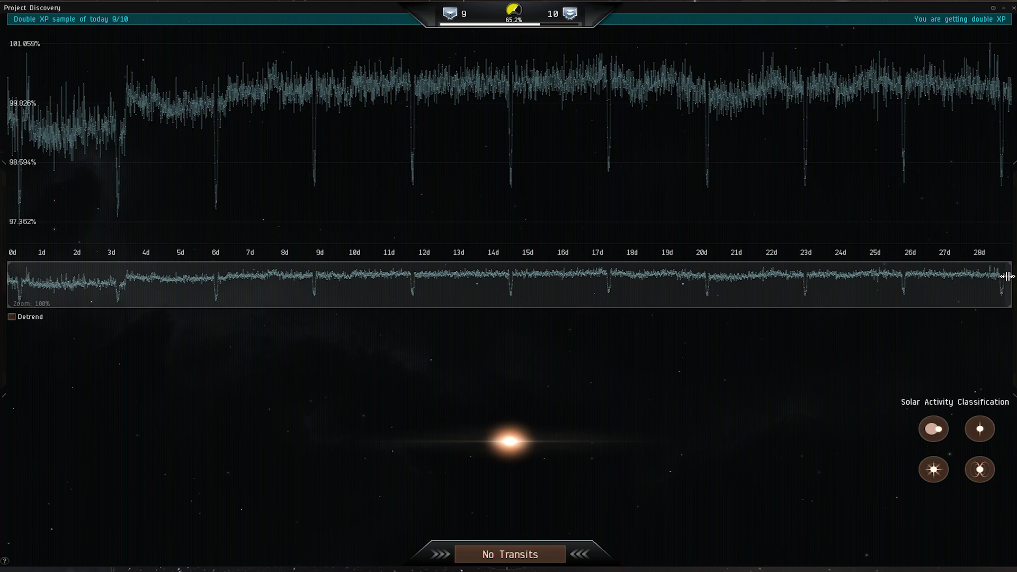
drag(1006, 275, 284, 273)
drag(200, 294, 399, 301)
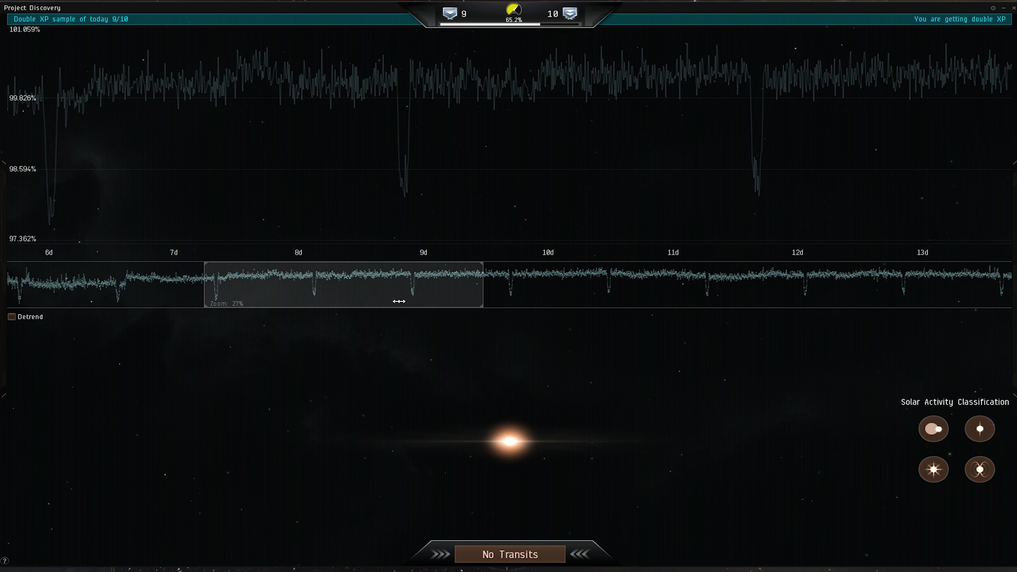
click(404, 156)
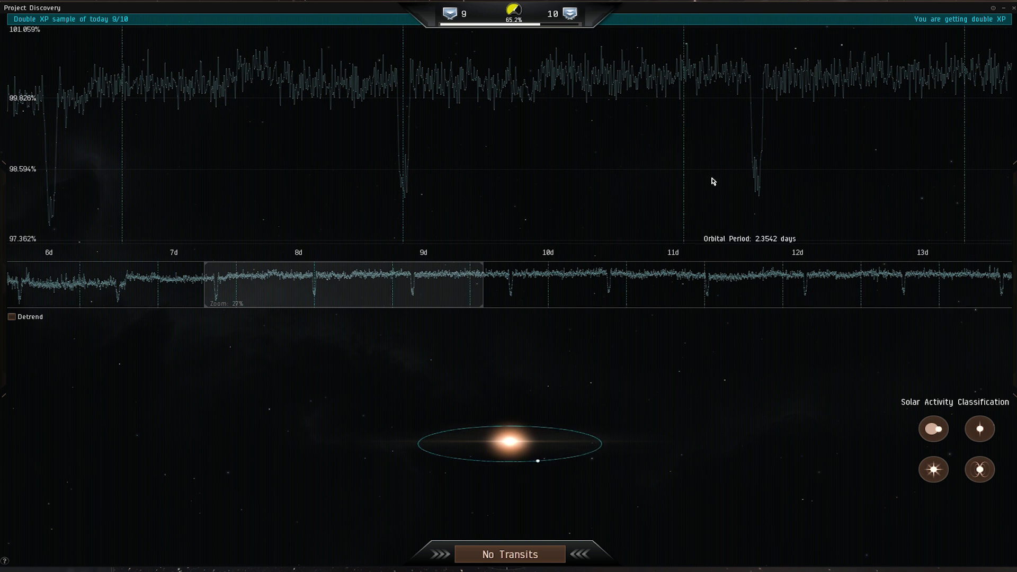
click(757, 182)
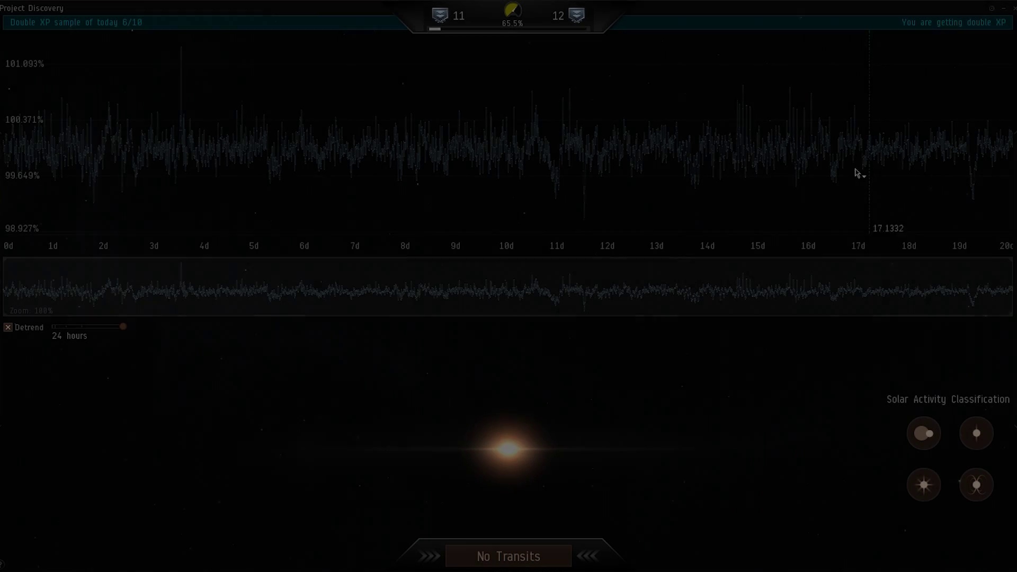
- Mark the dips near 16.57d and 13.5d as transits and fold the light curve
click(836, 170)
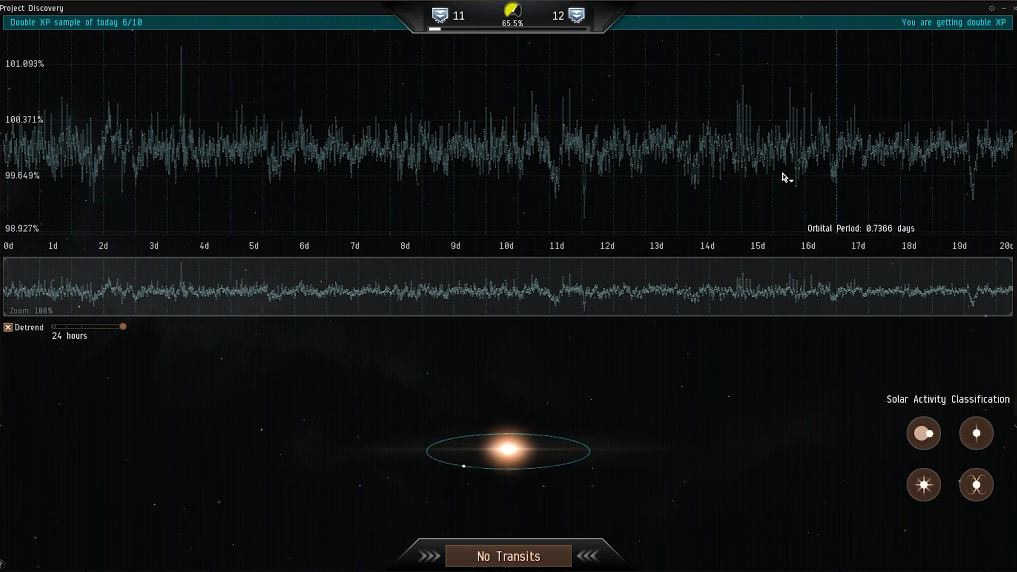
click(694, 177)
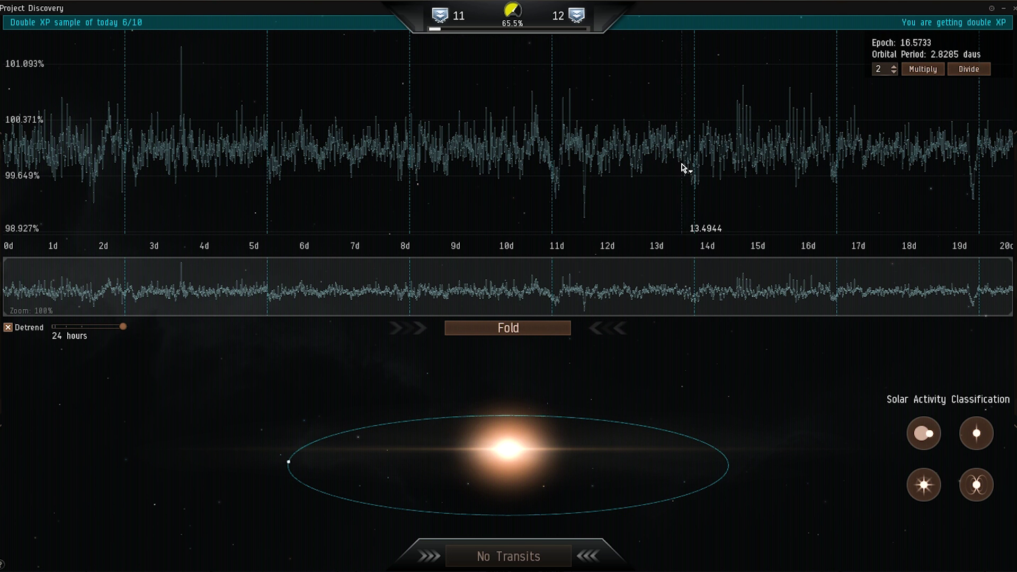
click(501, 329)
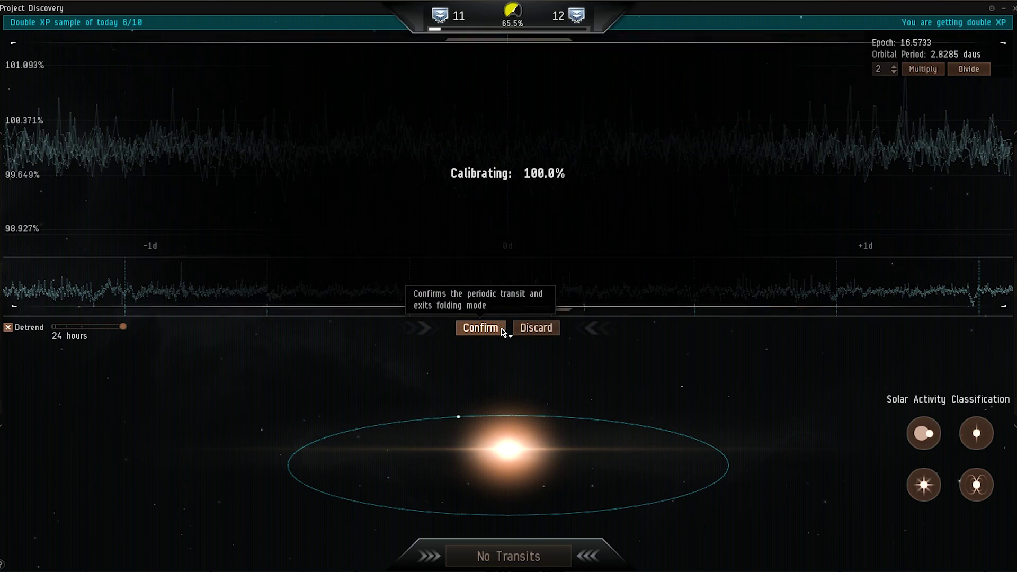
- Tune the fold to a 2.775-day period with epoch 16.533, then confirm and submit
drag(556, 193, 302, 196)
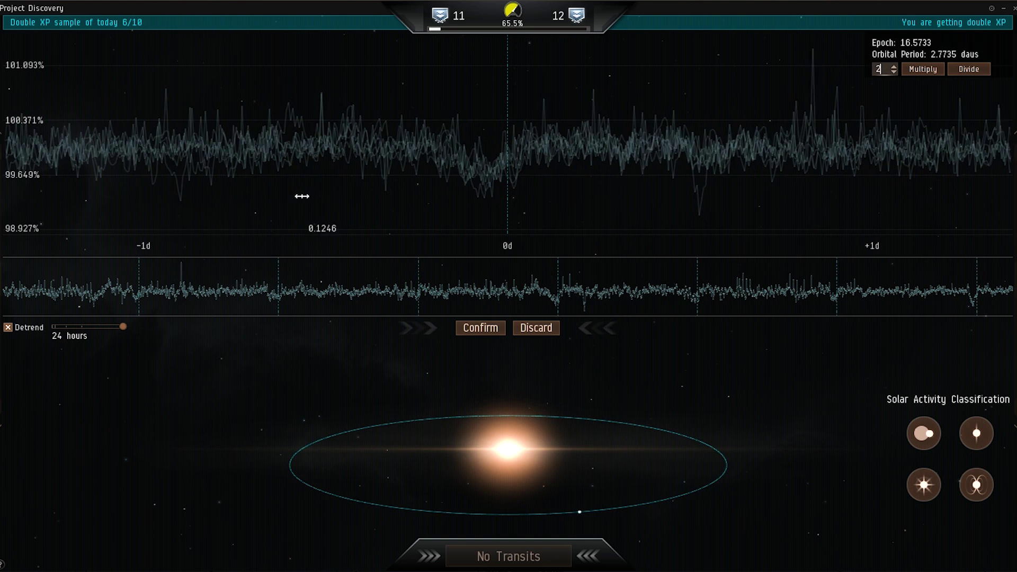
drag(491, 166, 505, 166)
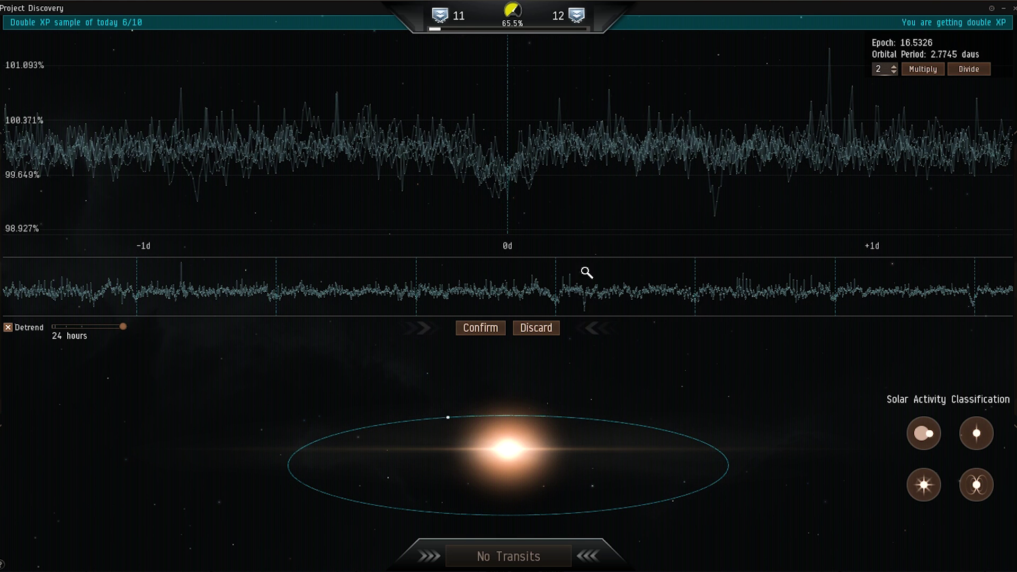
click(480, 328)
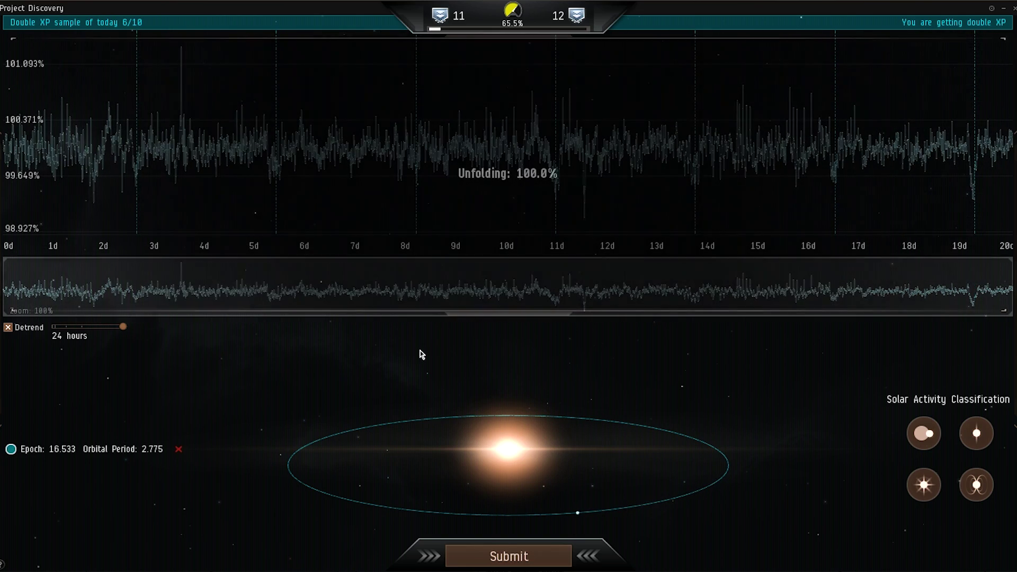
click(497, 556)
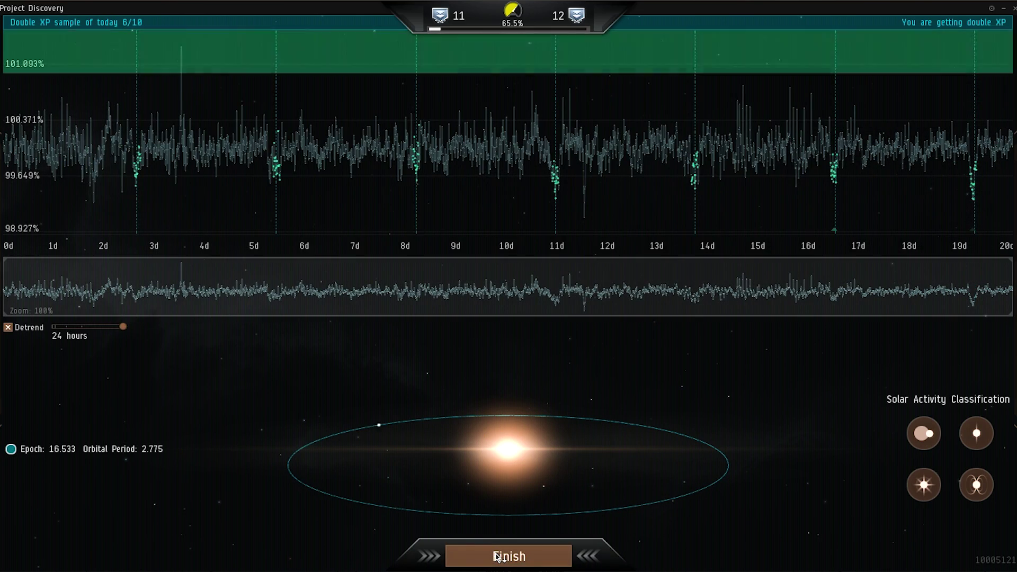
- Load the next sample, mark two dips near 8d, and fold them into a 1.062-day transit
click(497, 556)
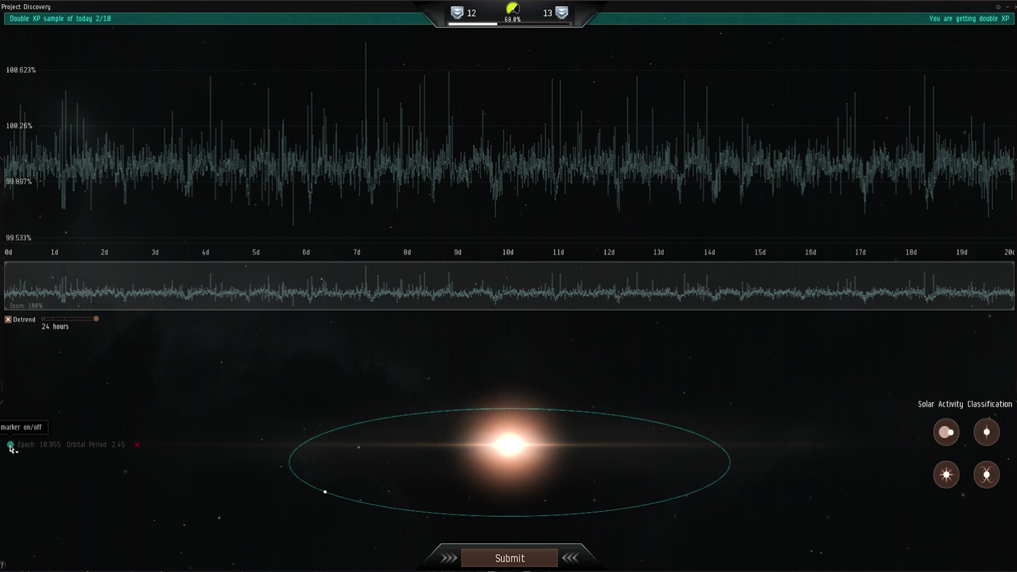
click(404, 176)
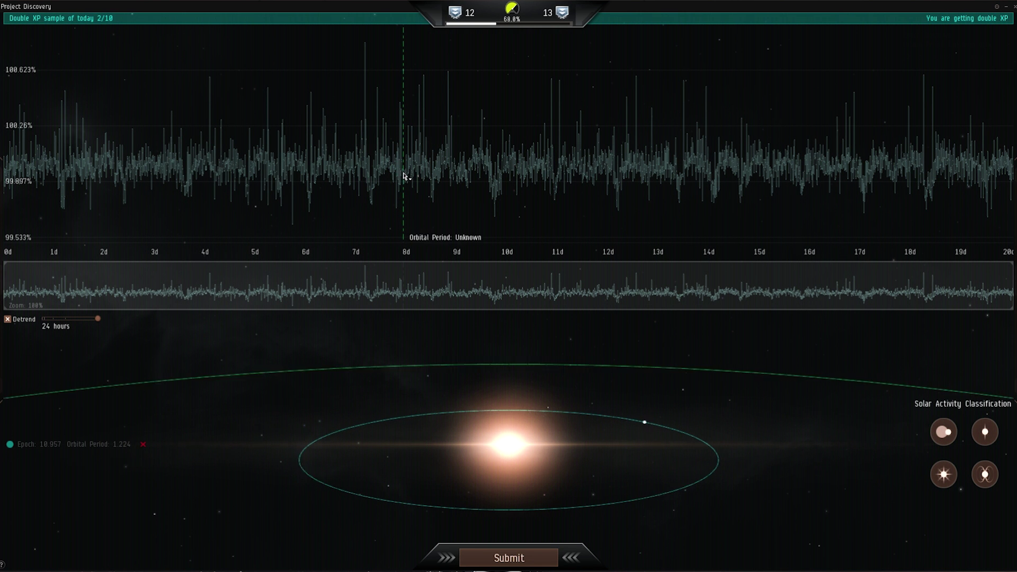
click(458, 178)
click(490, 319)
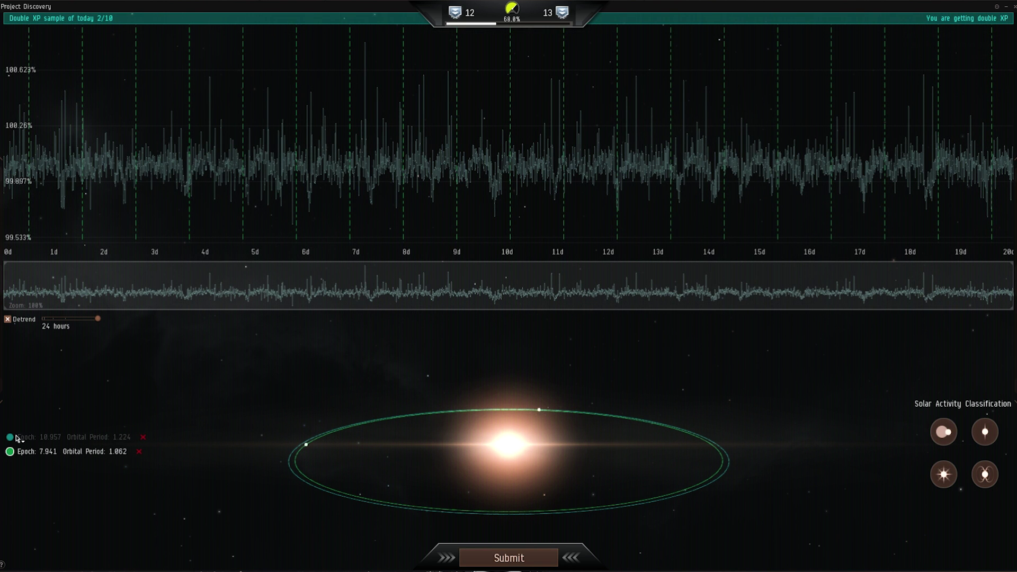
- Delete both the 1.224-day and 1.062-day transit markings, leaving No Transits
click(11, 438)
click(11, 438)
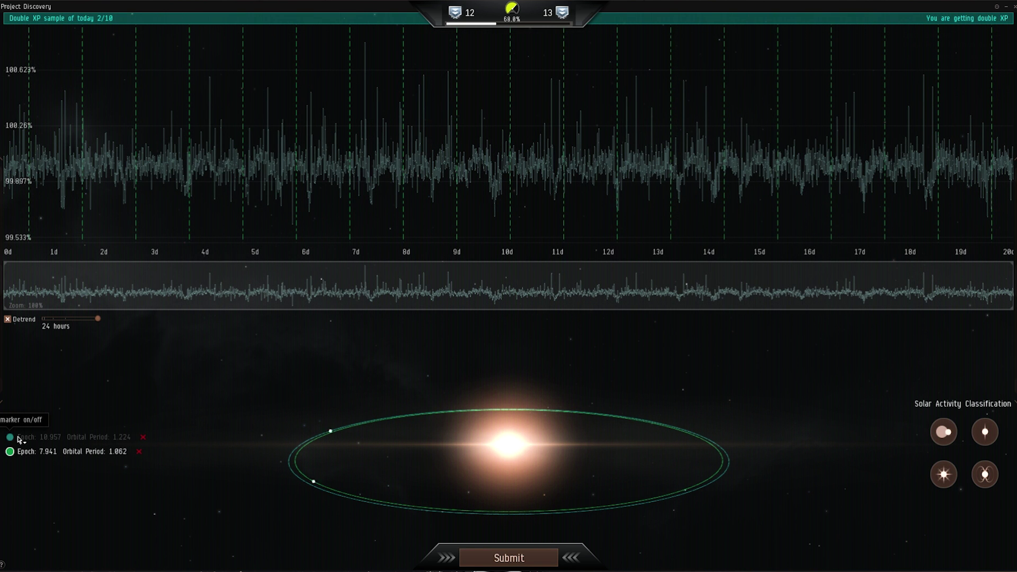
click(143, 438)
click(139, 445)
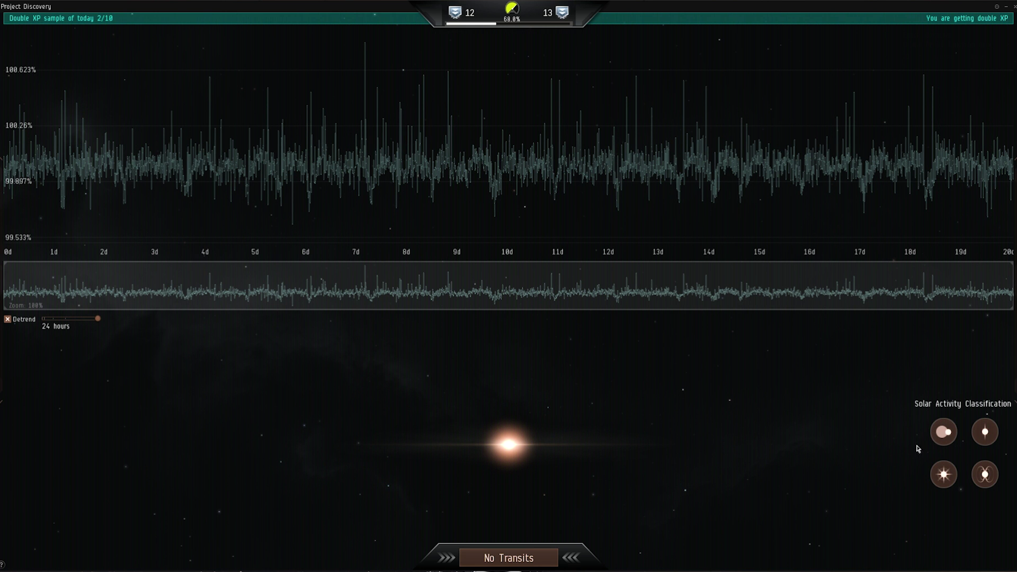
- View the Eclipsing binary, Rotating star, Pulsating star and Eruptive variable classification cards
mouse_move(939, 434)
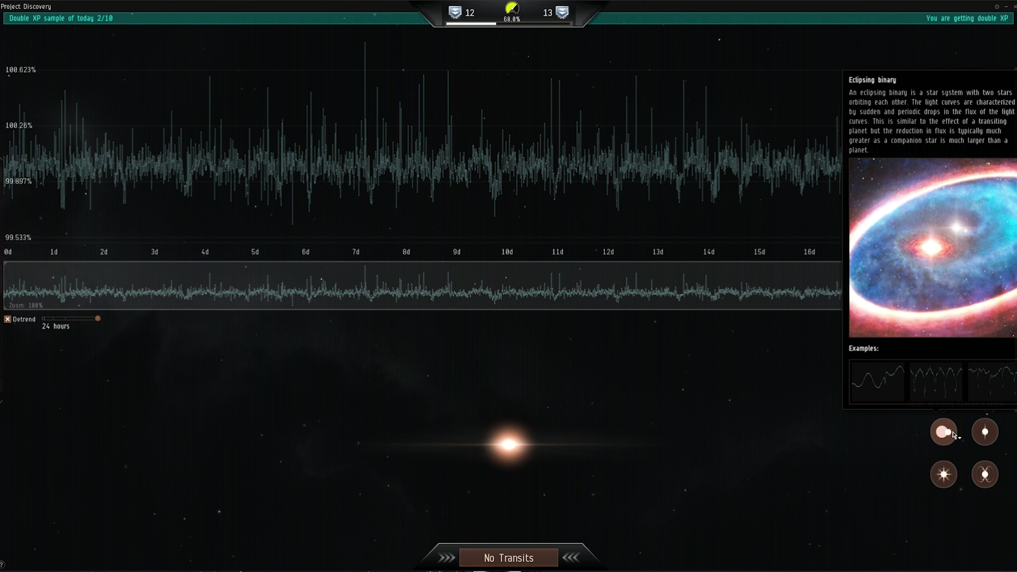
mouse_move(985, 434)
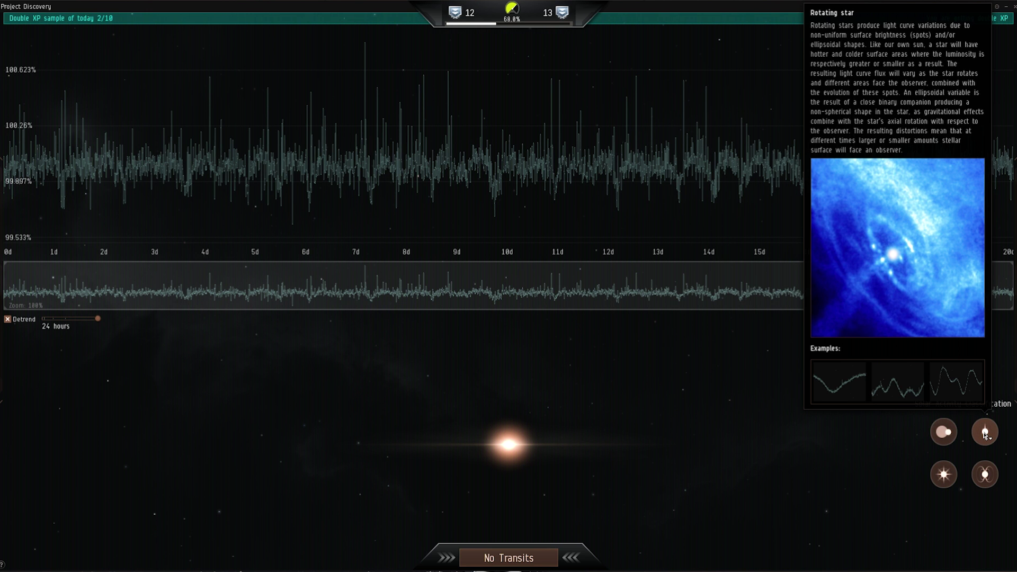
mouse_move(982, 476)
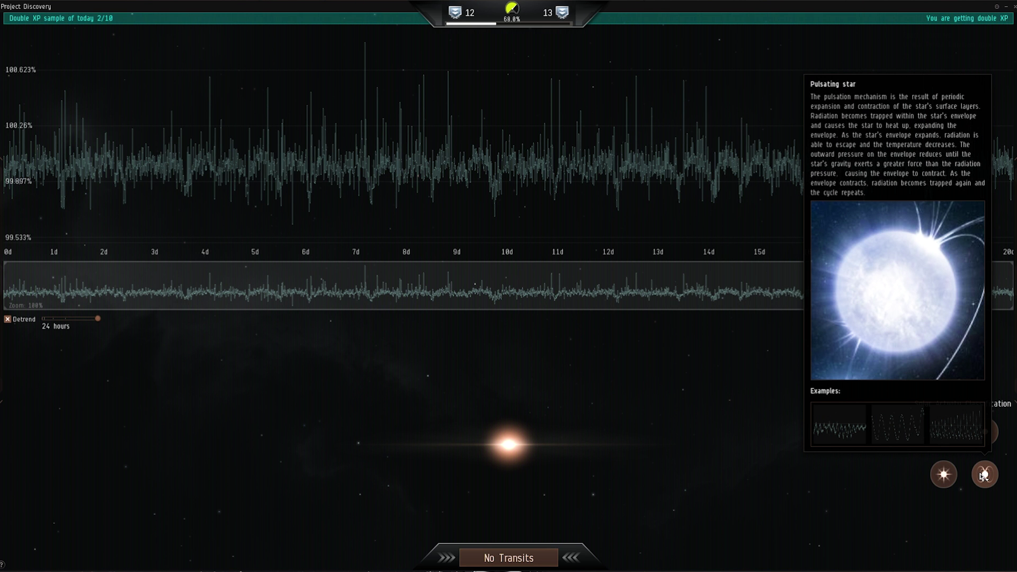
mouse_move(945, 479)
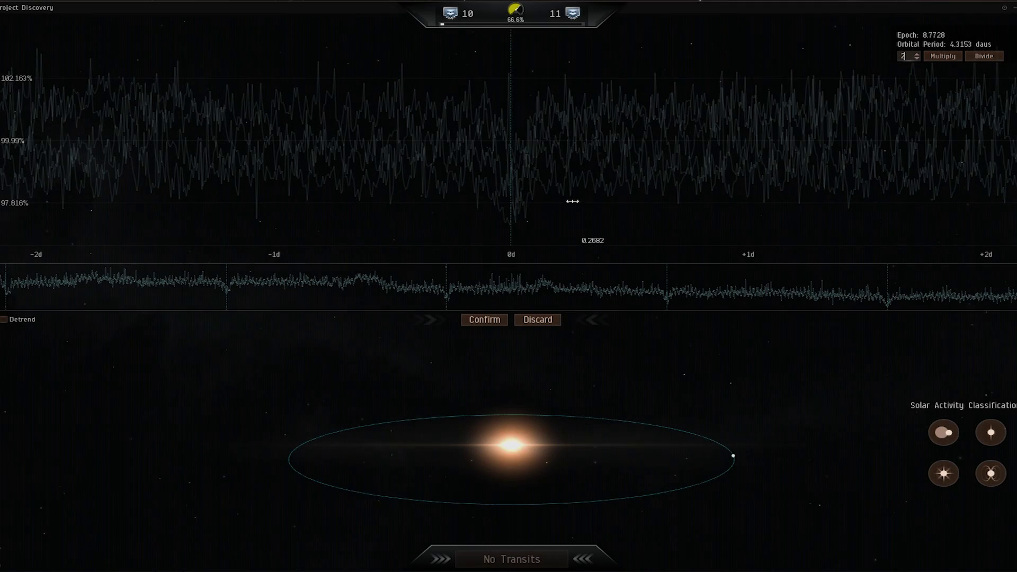
- Centre the folded dip and confirm the 4.296-day periodic transit
drag(570, 200, 562, 203)
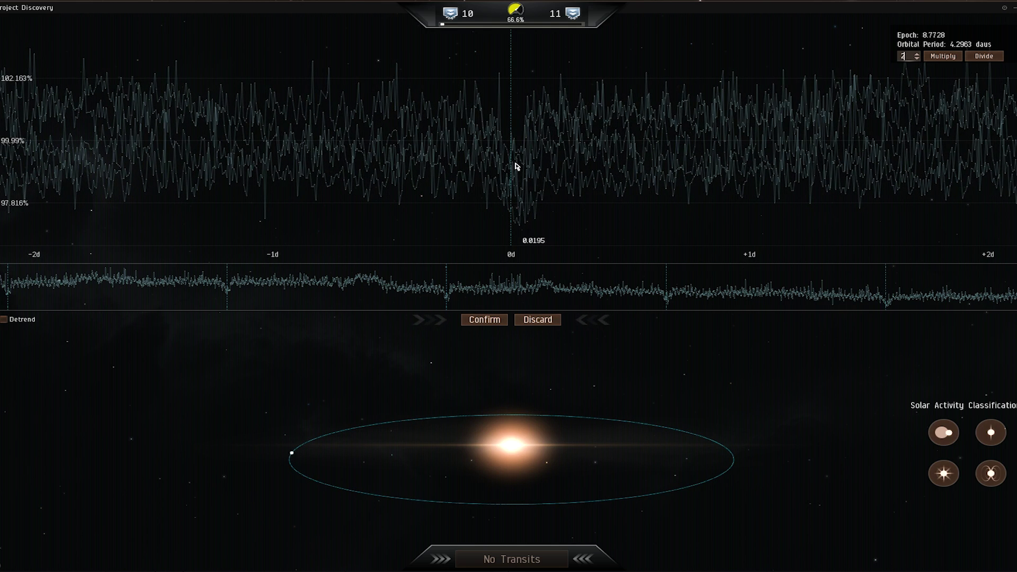
drag(518, 166, 517, 166)
click(488, 322)
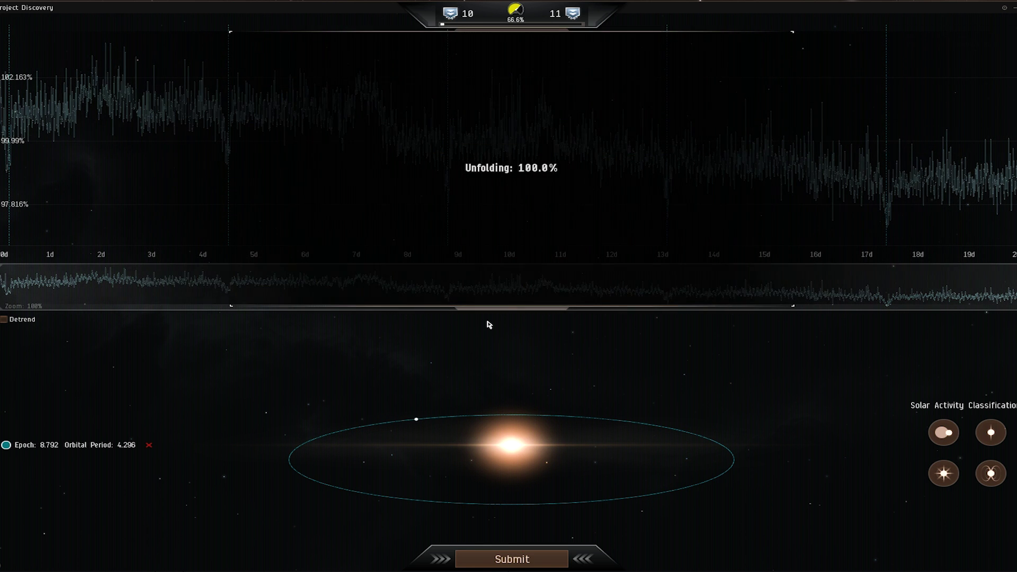
- Submit this sample, then load the next one and submit its marked transits
click(489, 565)
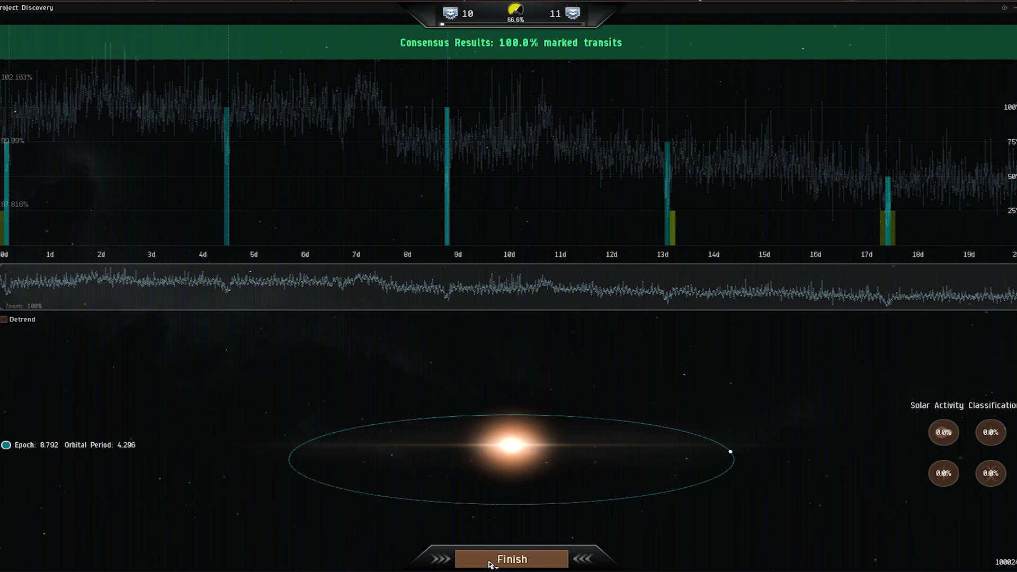
click(488, 565)
click(488, 561)
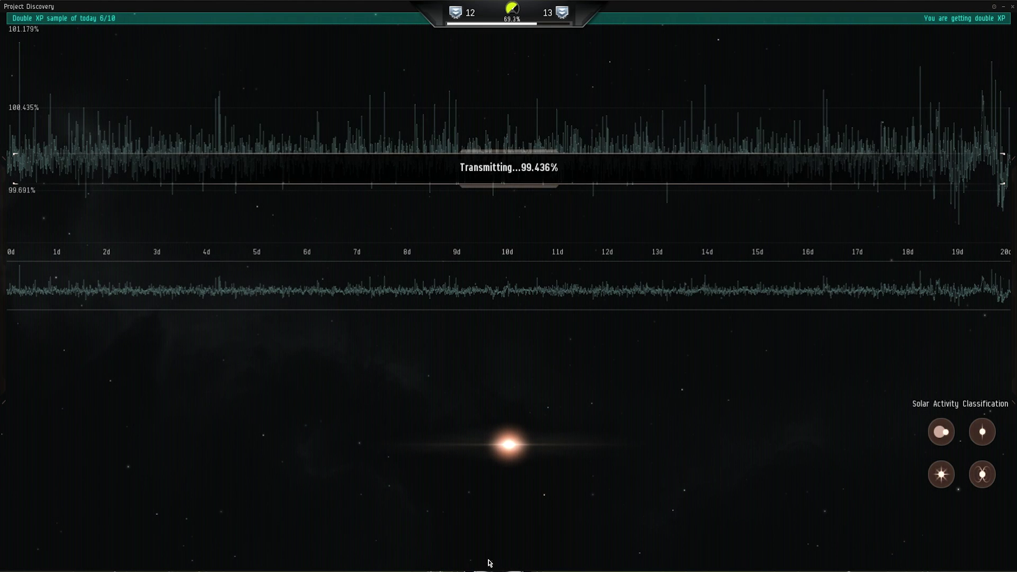
- Finish the transmitted samples until a fresh unmarked 20-day light curve loads
click(495, 551)
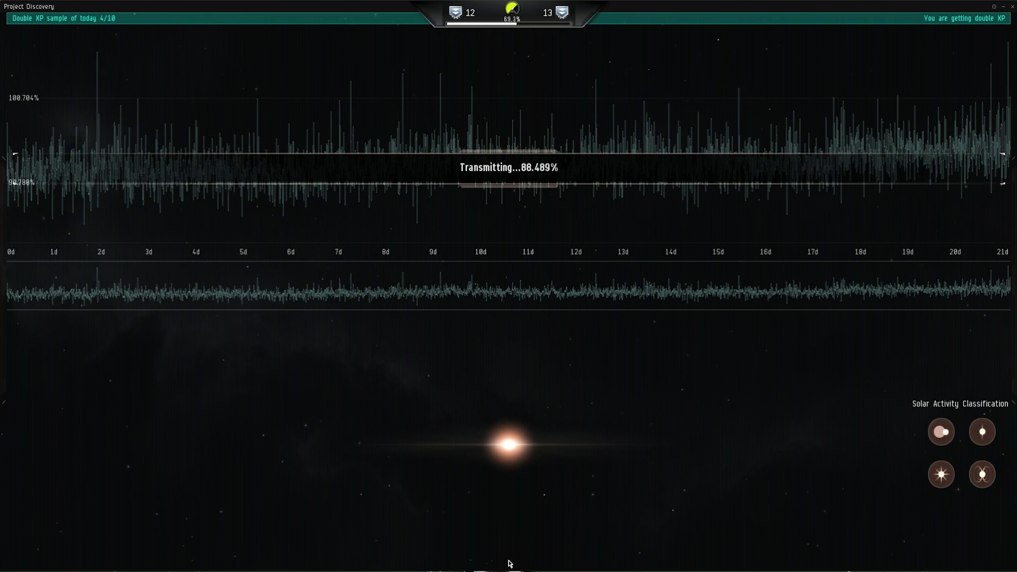
click(508, 559)
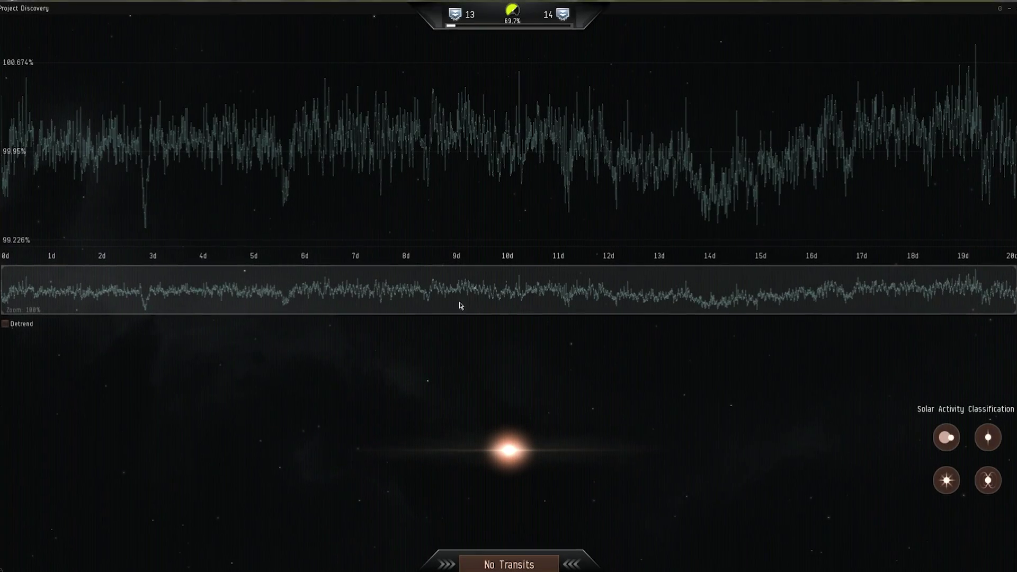
- Check the Analyst Rank experience: rank 13 with 11,811 total points
mouse_move(456, 15)
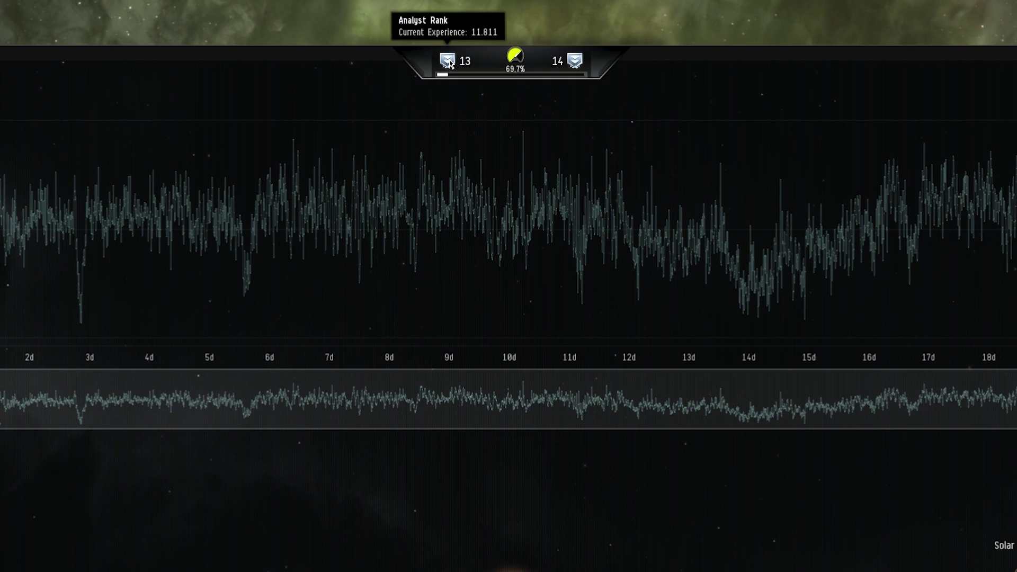